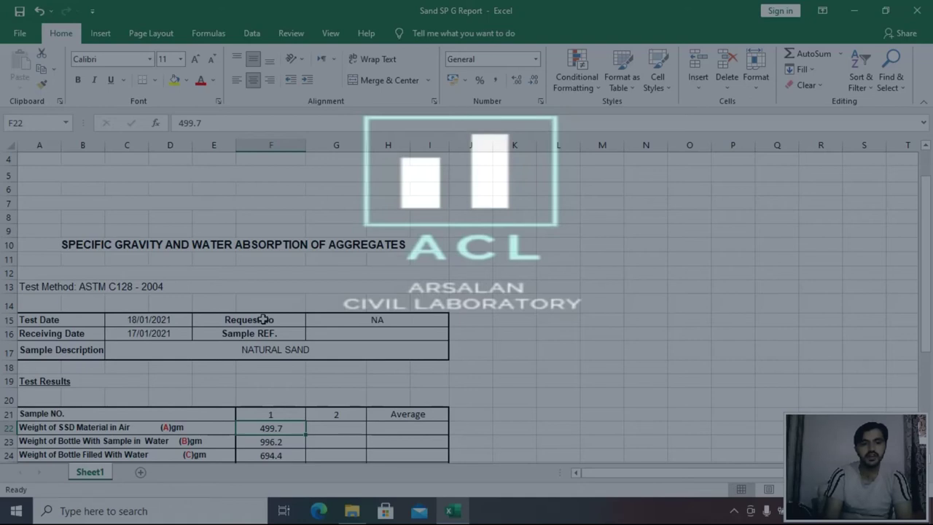
Review the sample 1 weights and results in the Test Results table, ending on the oven-dry bulk specific gravity formula.
key(Down)
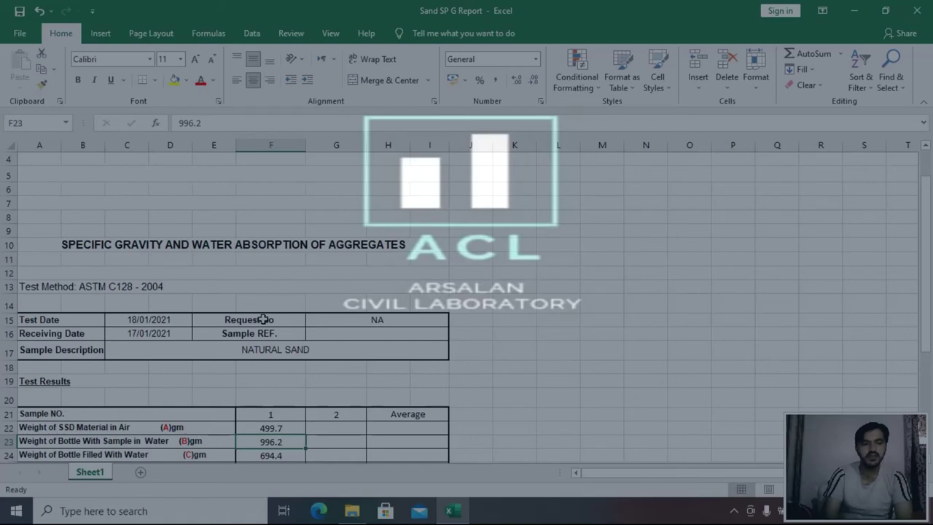
key(Down)
key(Down)
key(Down)
key(Down)
key(Down)
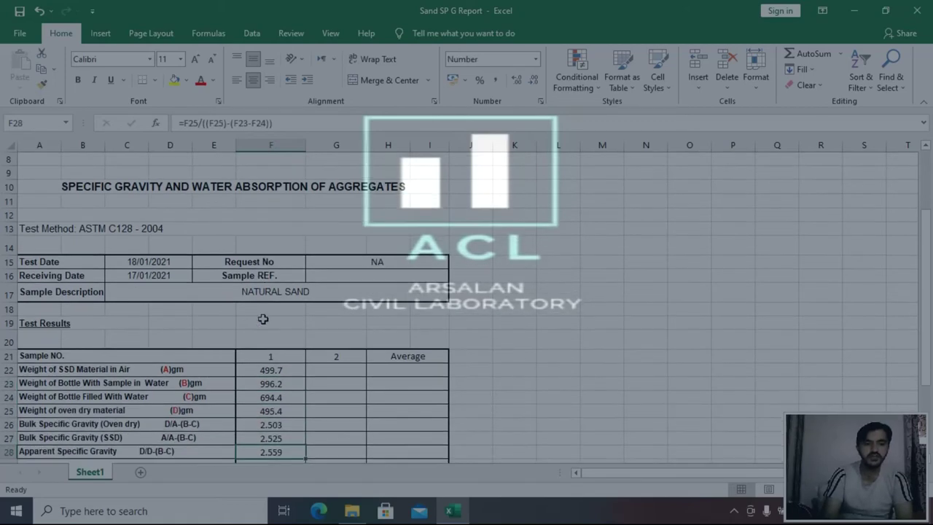
key(Down)
key(Down)
key(Down)
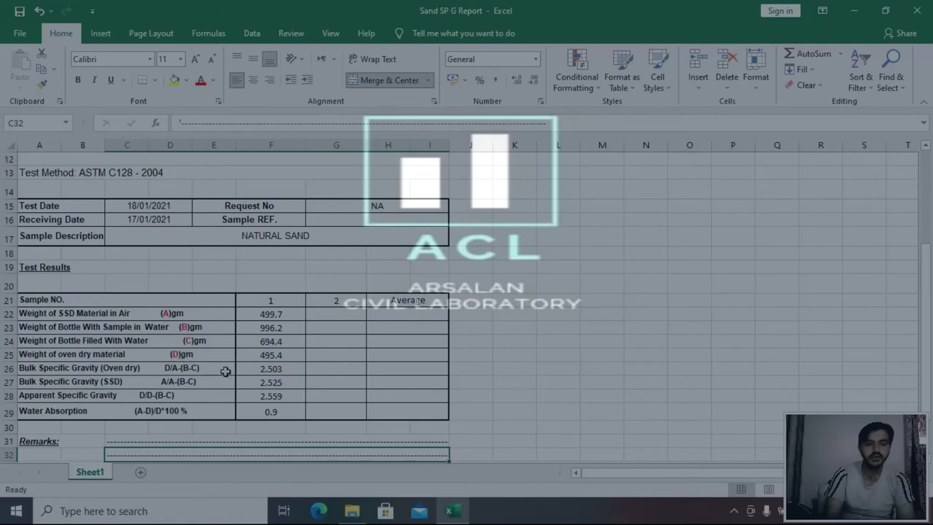
click(269, 371)
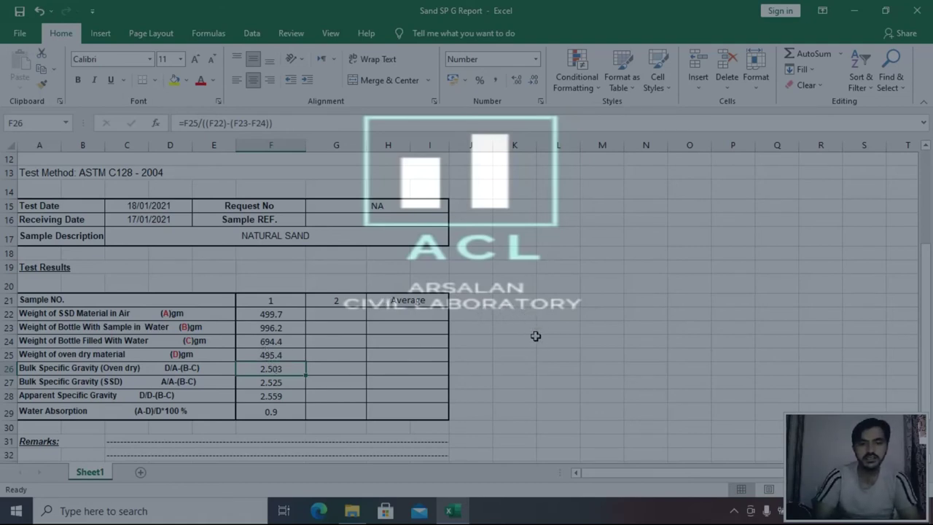
In cell L23, calculate B-C by subtracting the water-filled bottle weight from the bottle-with-sample weight using =F23-F24.
click(557, 329)
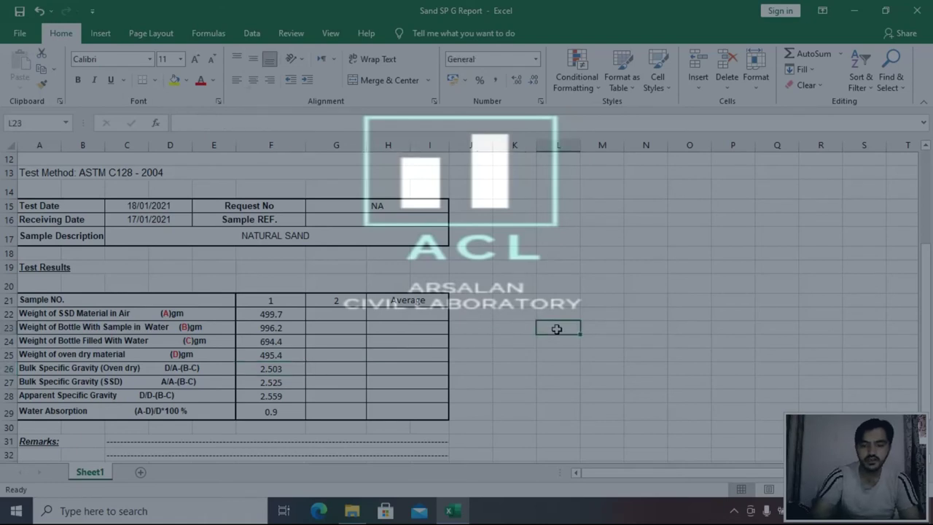
text(=)
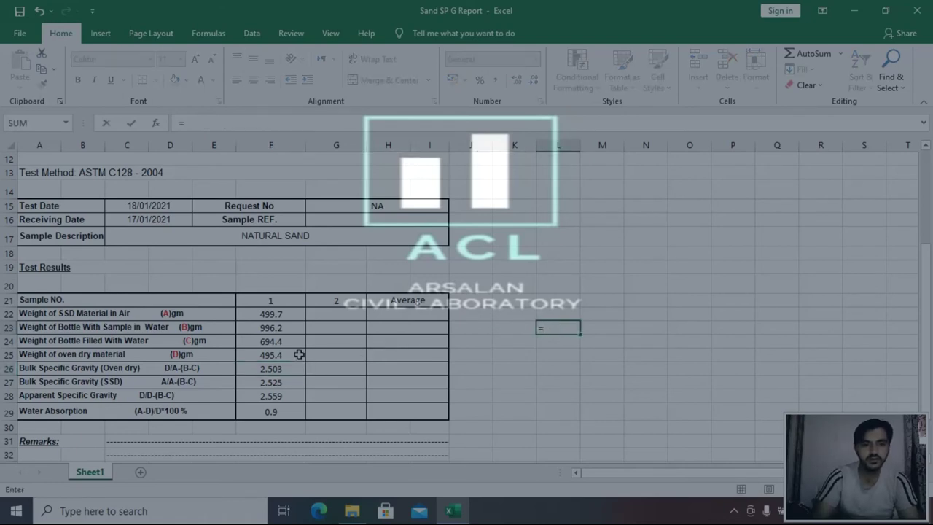
click(278, 329)
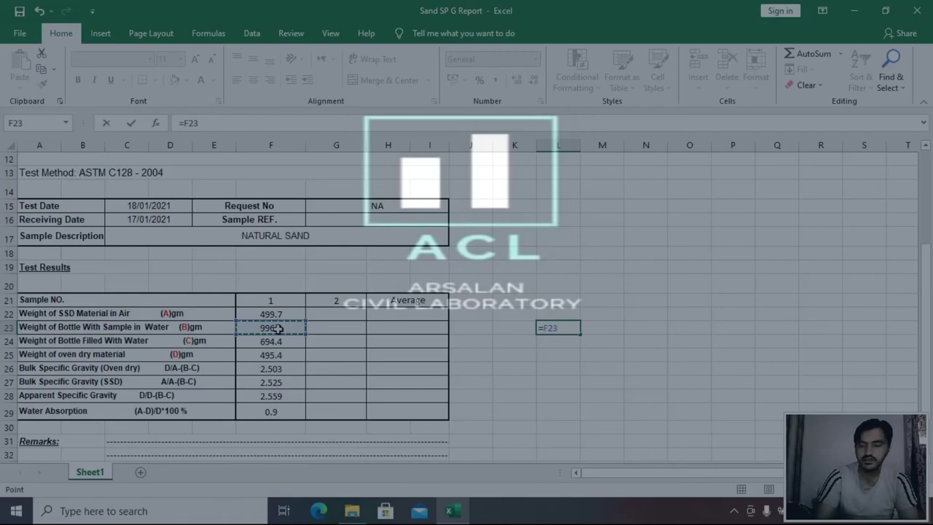
text(-)
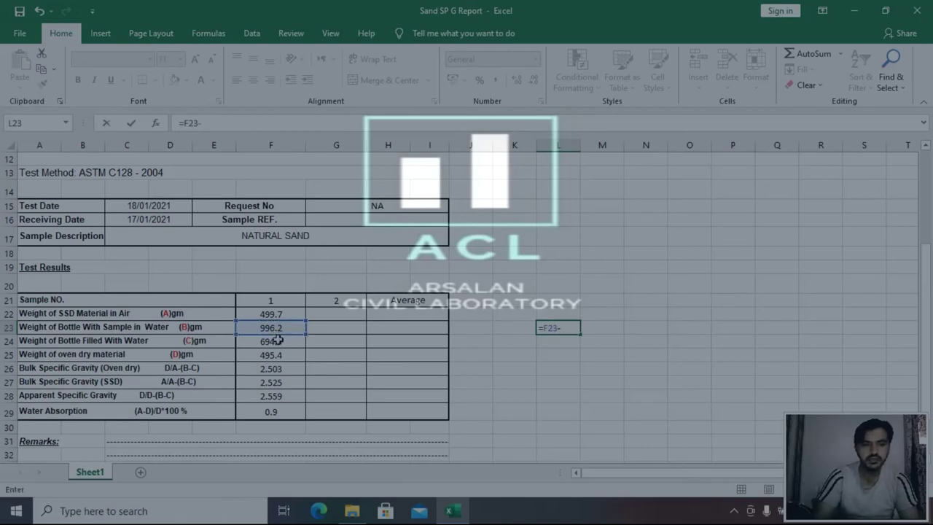
click(279, 343)
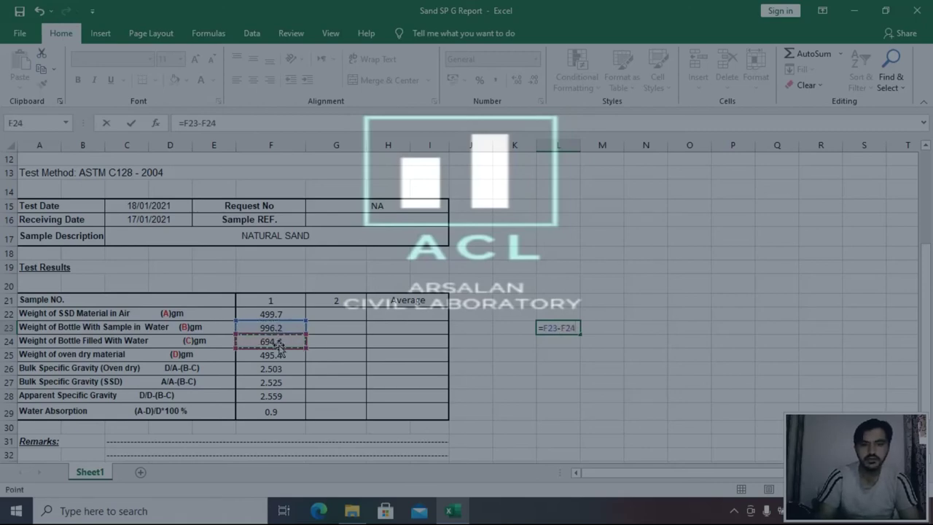
key(Return)
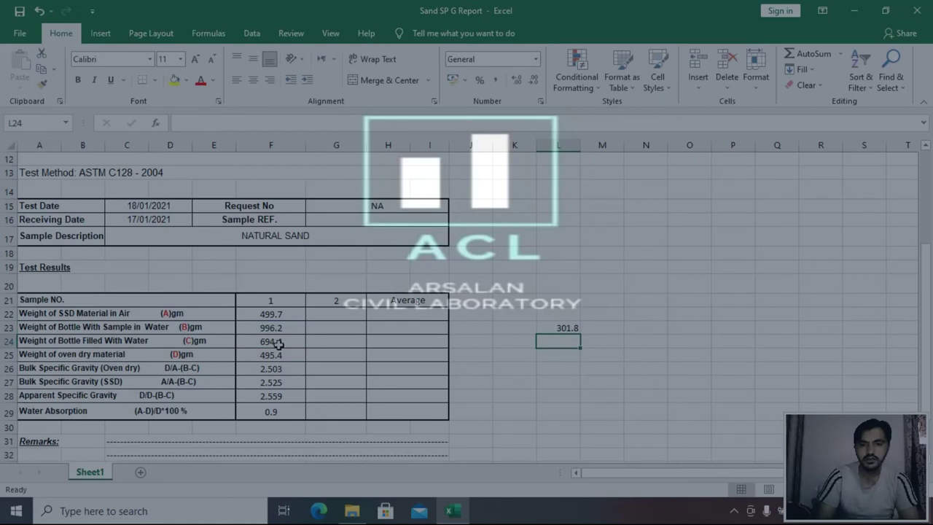
click(568, 328)
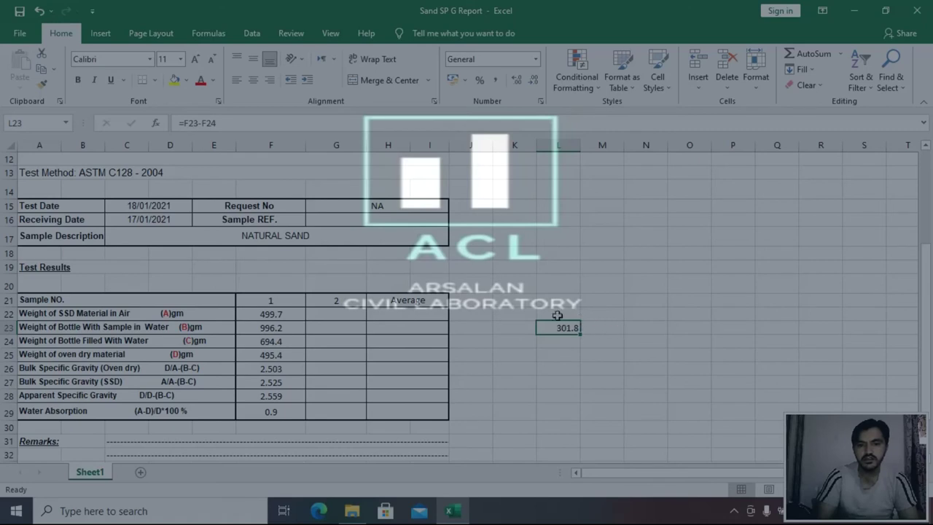
click(558, 315)
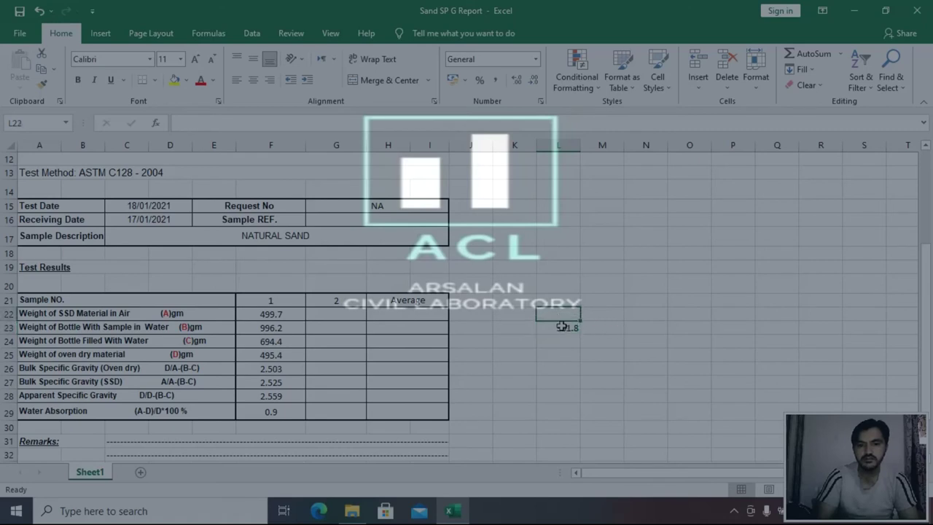
click(561, 327)
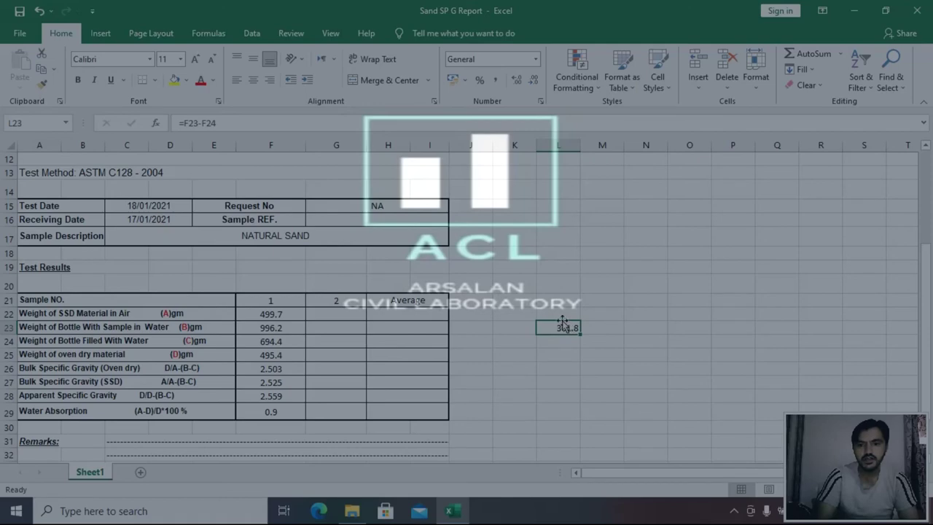
In cell N23, subtract the B-C difference from the SSD material weight using =F22-L23.
click(639, 329)
text(=)
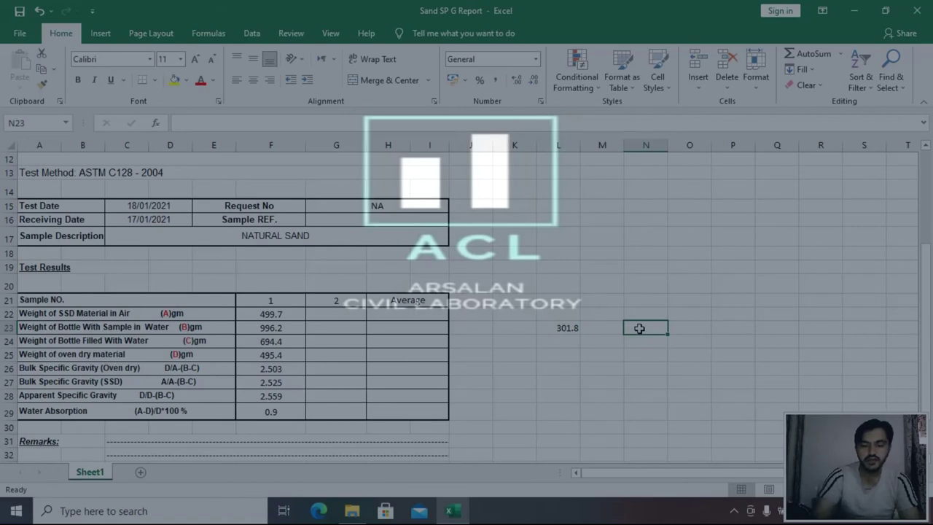
click(278, 314)
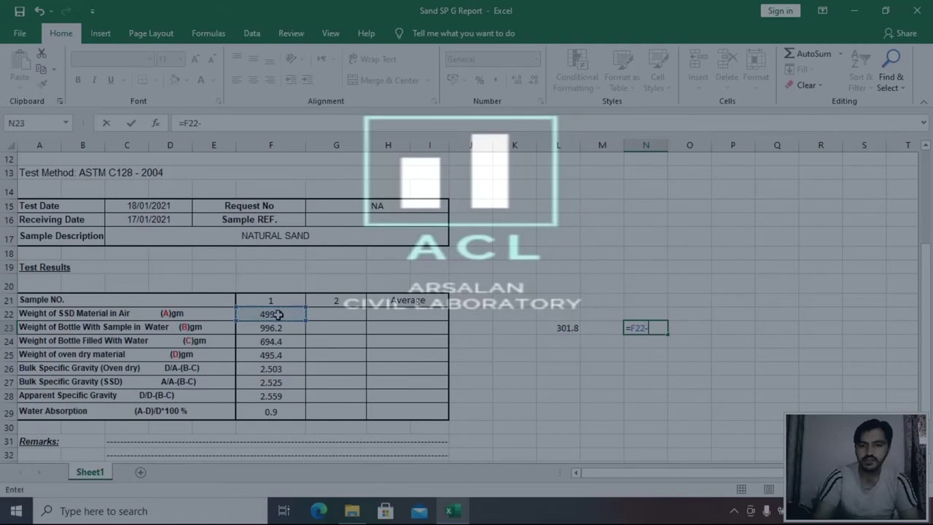
text(-)
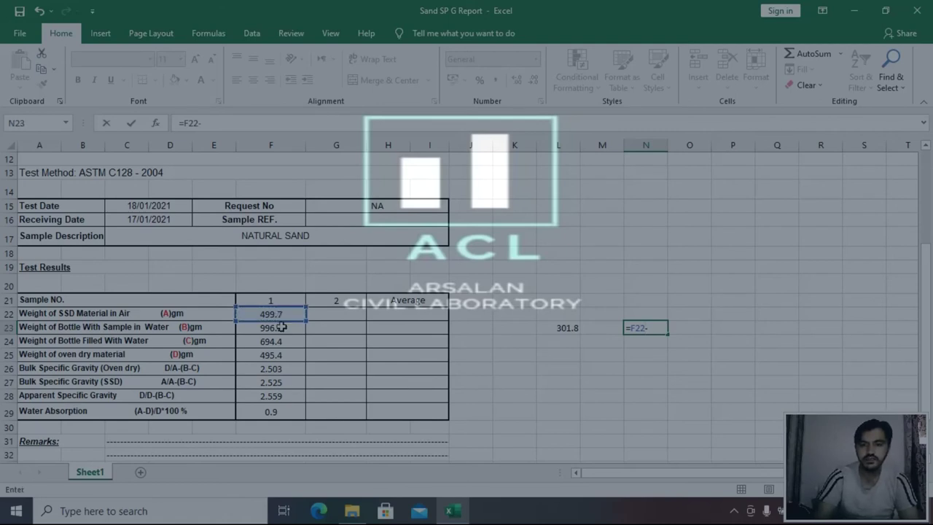
click(568, 328)
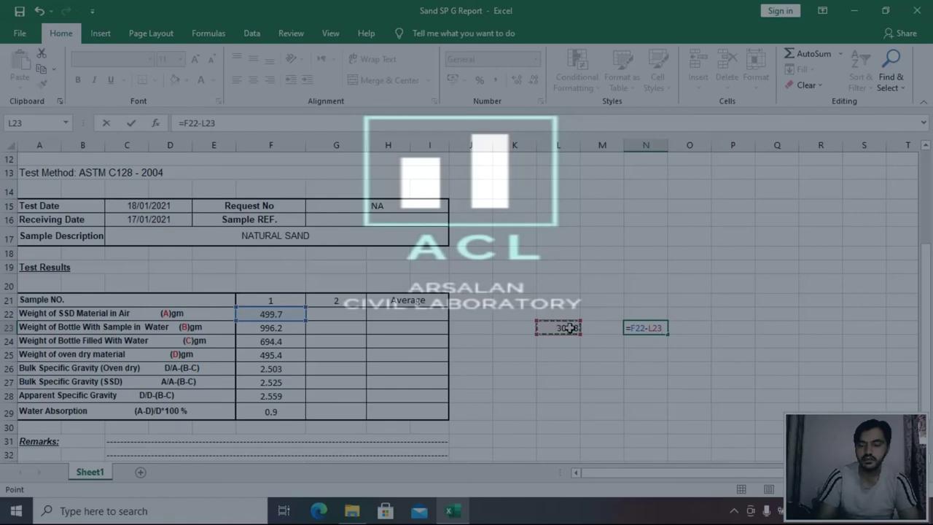
key(Return)
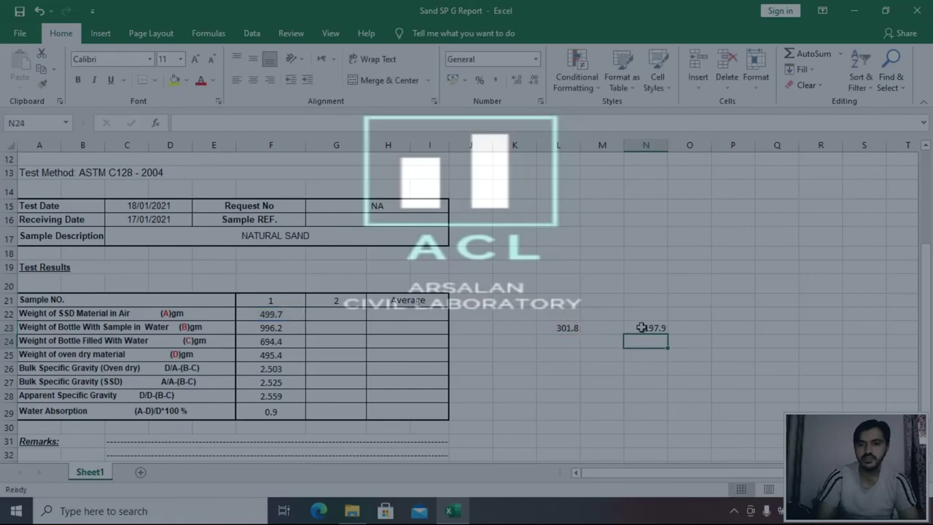
click(647, 326)
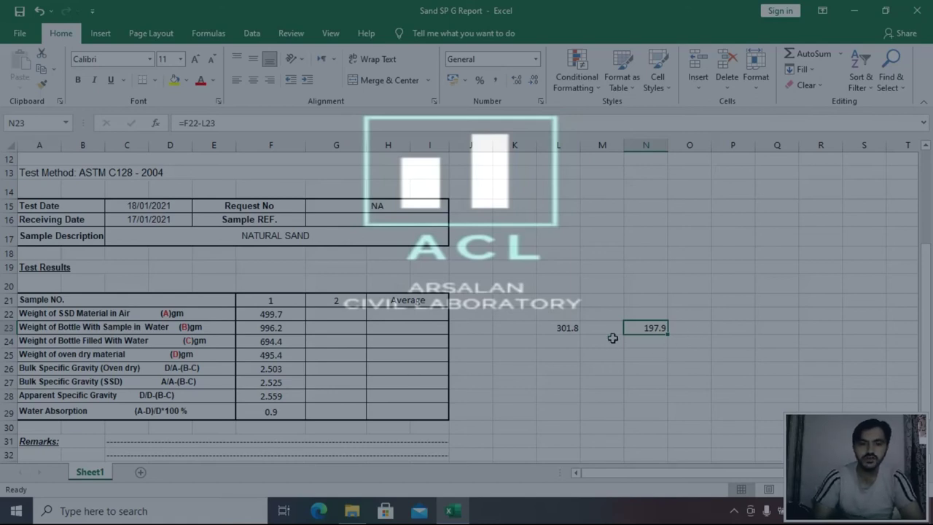
In cell P23, calculate the oven-dry bulk specific gravity by dividing the oven dry weight by the N23 result using =F25/N23.
click(286, 357)
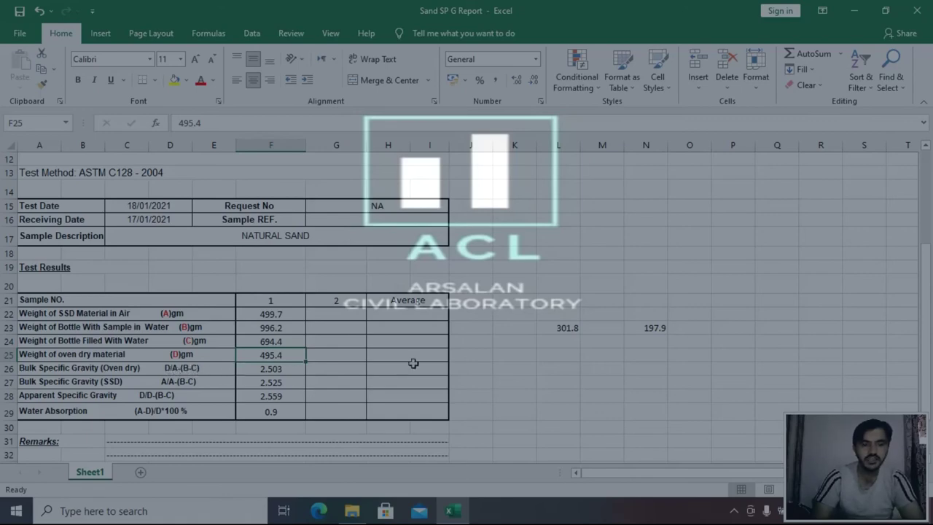
click(649, 330)
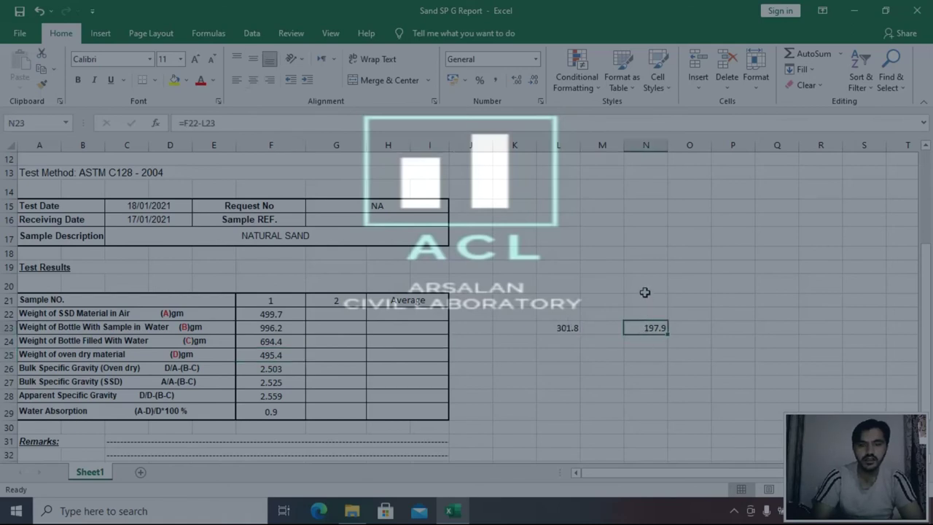
click(724, 329)
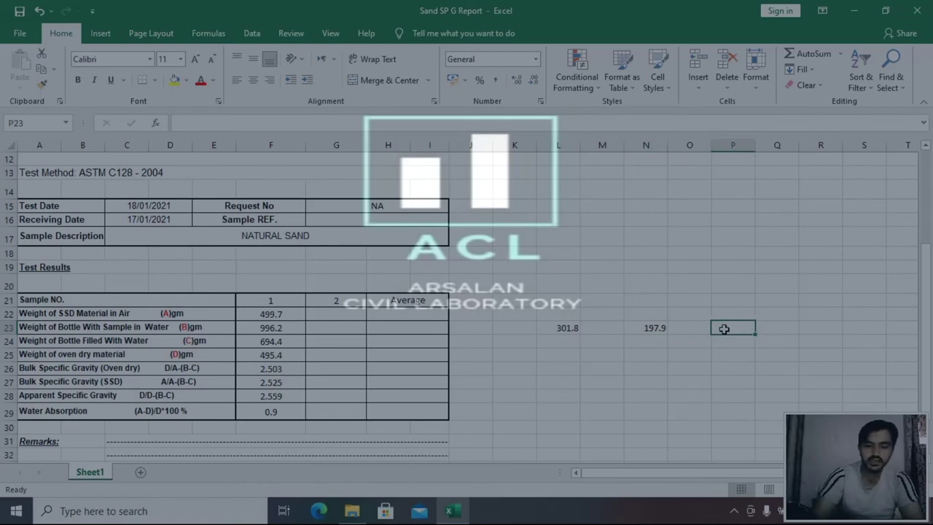
text(=)
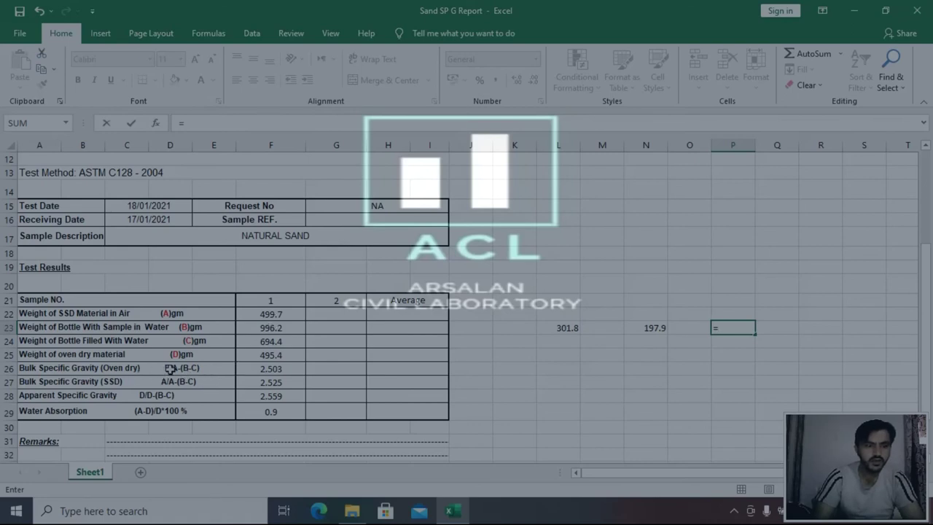
click(261, 356)
text(/)
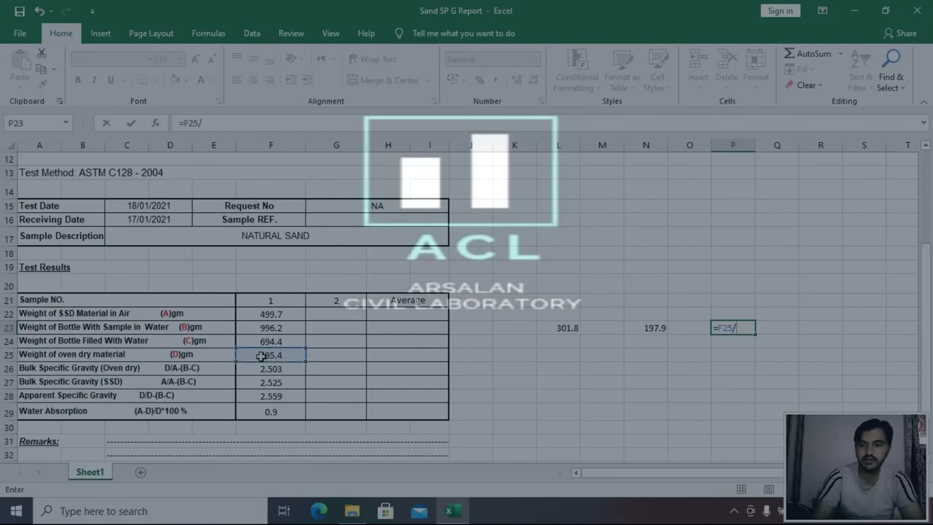
click(645, 328)
key(Return)
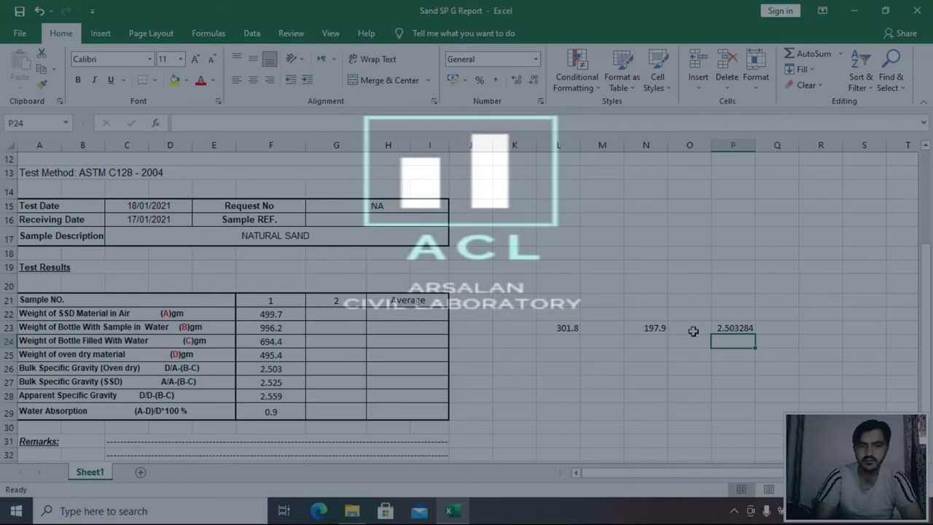
Examine the formulas in L23, N23 and P23, plus those for SSD bulk gravity, apparent gravity and water absorption in F27 to F29.
click(574, 329)
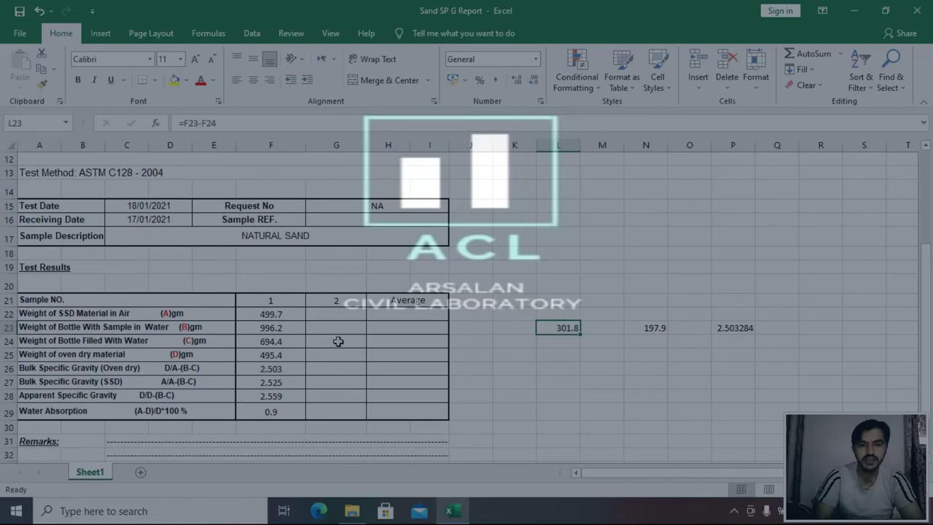
click(644, 327)
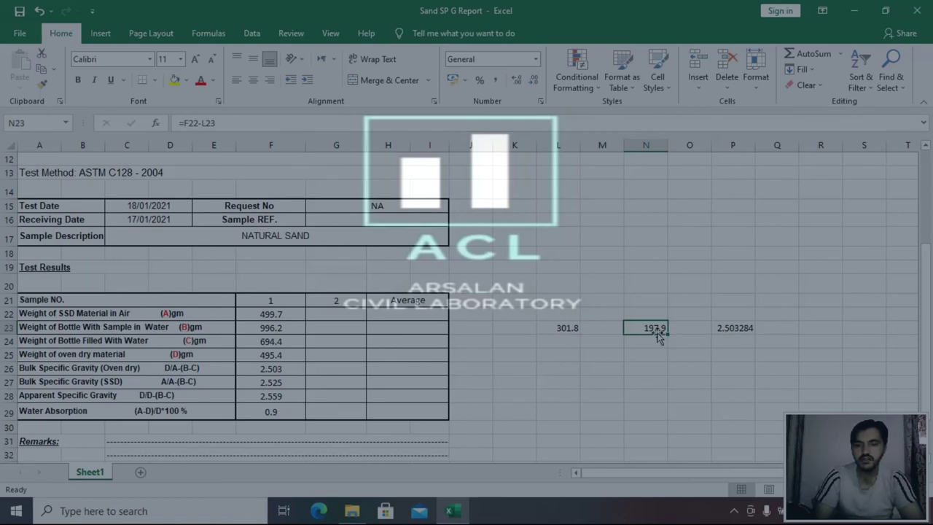
click(748, 328)
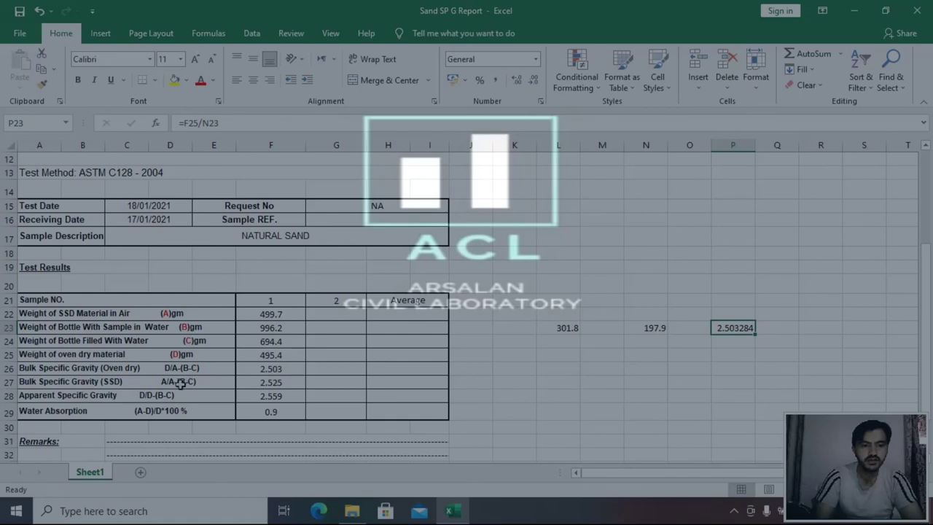
click(279, 384)
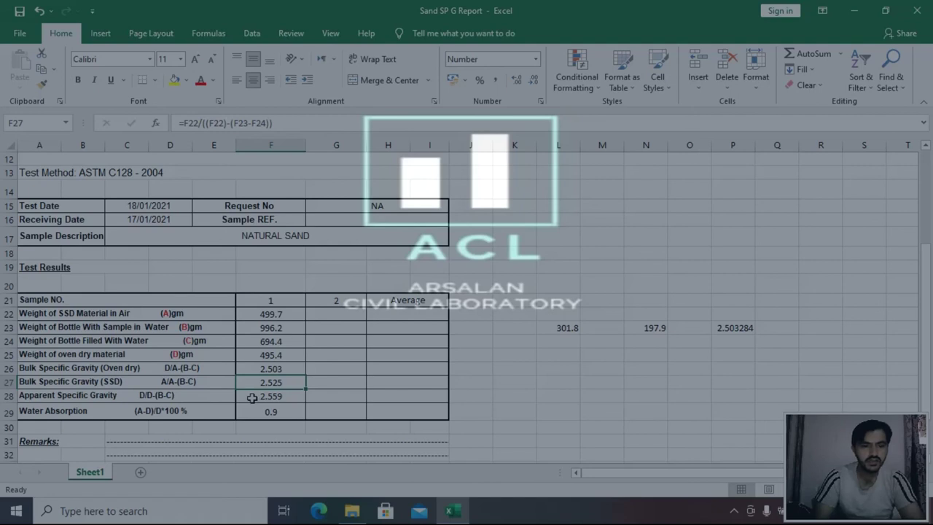
click(252, 397)
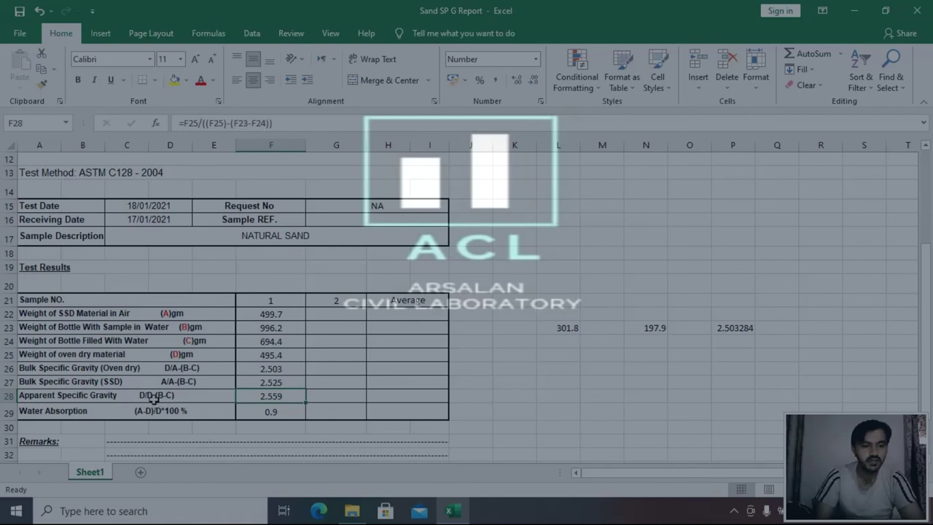
click(286, 412)
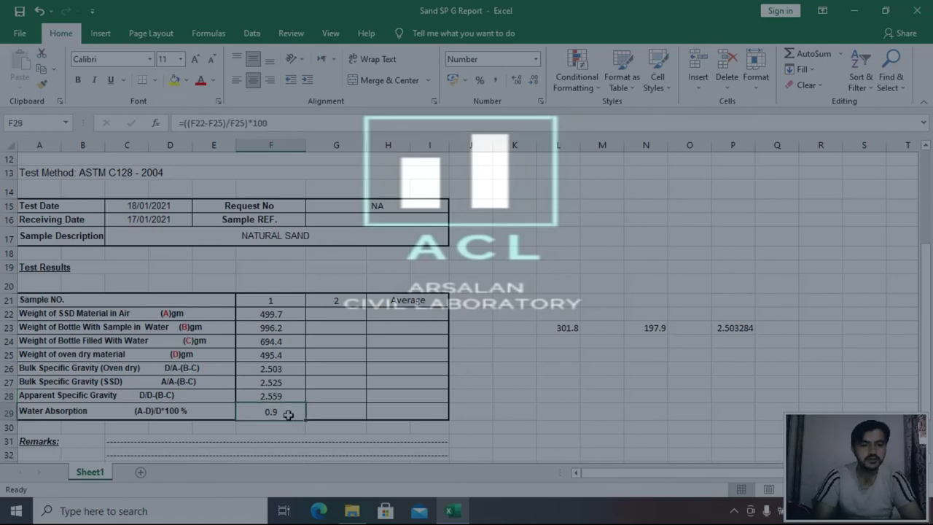